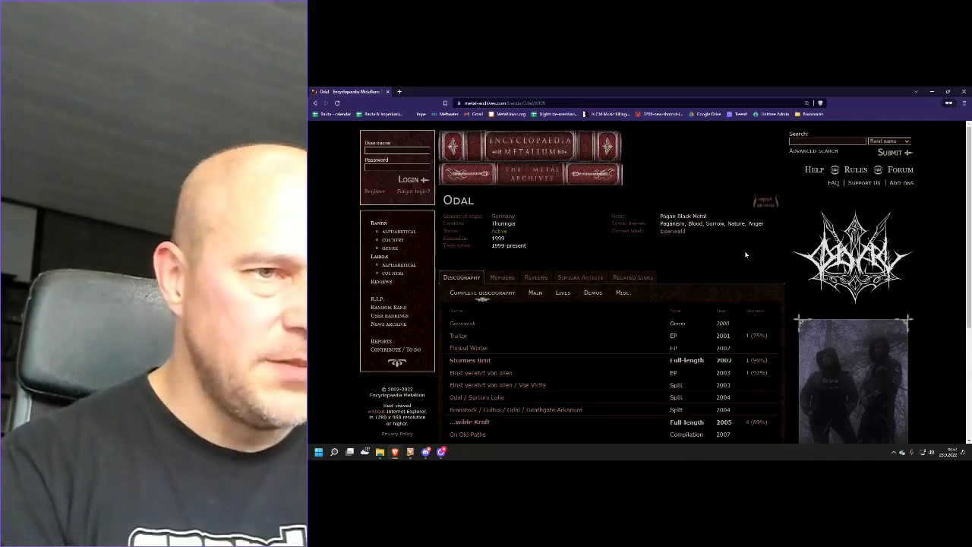
{"action": "scroll", "coordinate": [645, 284], "scroll_direction": "down", "scroll_amount": 3}
{"action": "scroll", "coordinate": [466, 308], "scroll_direction": "down", "scroll_amount": 2}
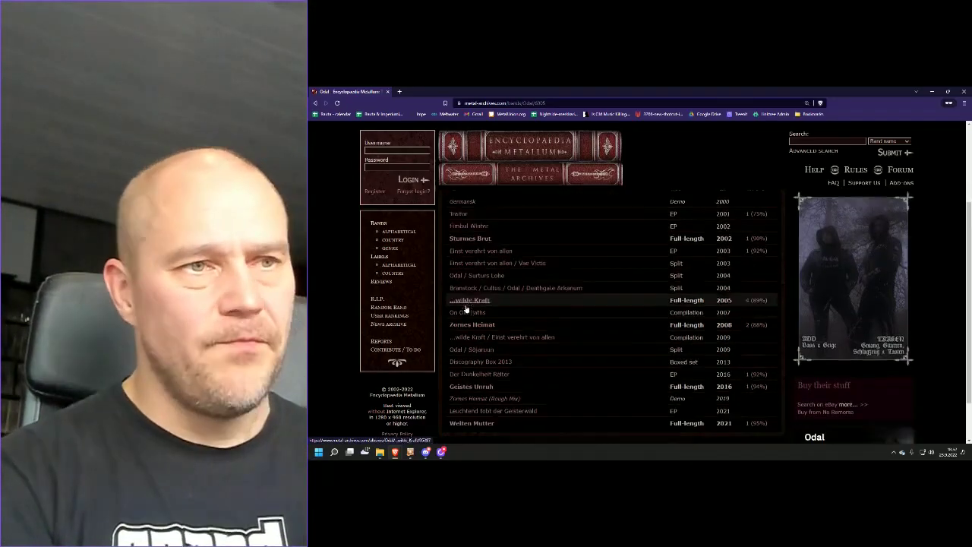
{"action": "scroll", "coordinate": [577, 294], "scroll_direction": "up", "scroll_amount": 2}
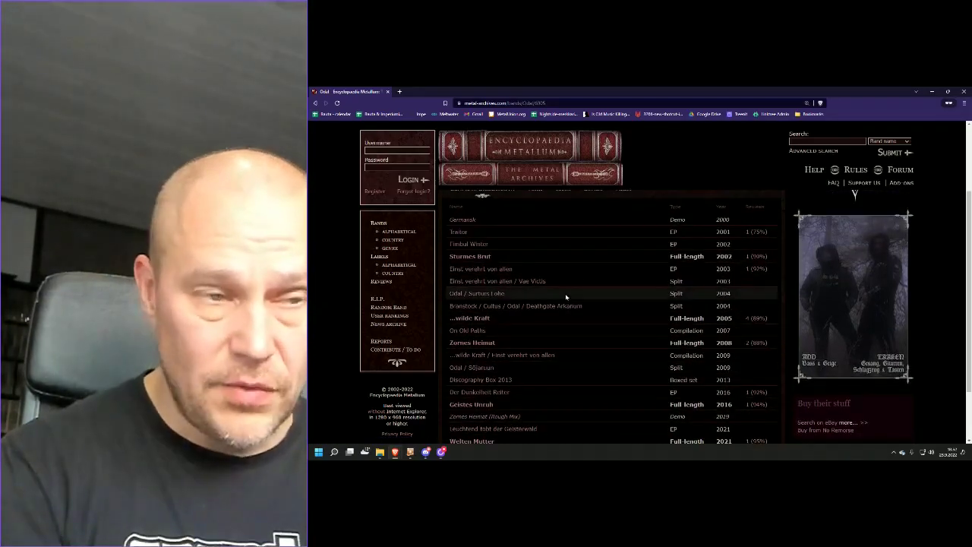
{"action": "scroll", "coordinate": [565, 297], "scroll_direction": "down", "scroll_amount": 1}
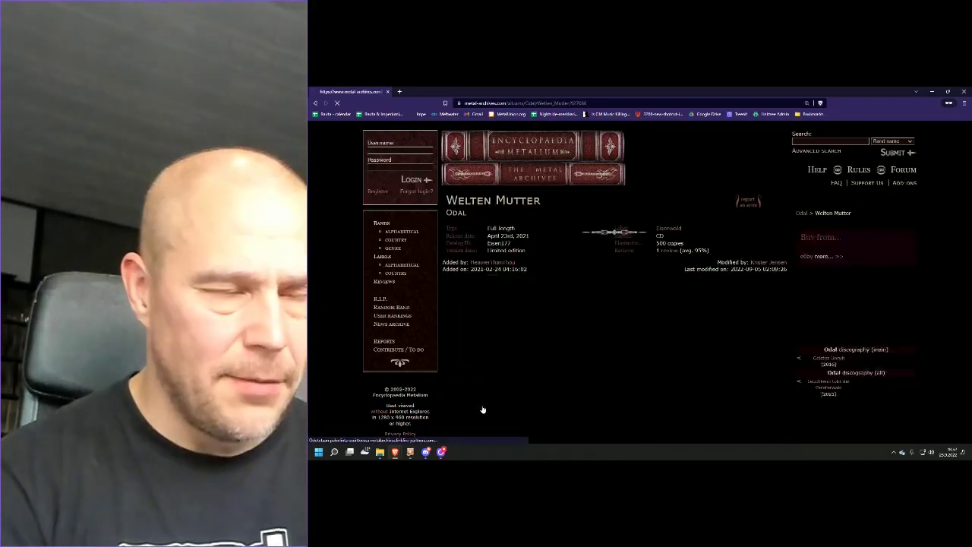
{"action": "scroll", "coordinate": [511, 404], "scroll_direction": "down", "scroll_amount": 1}
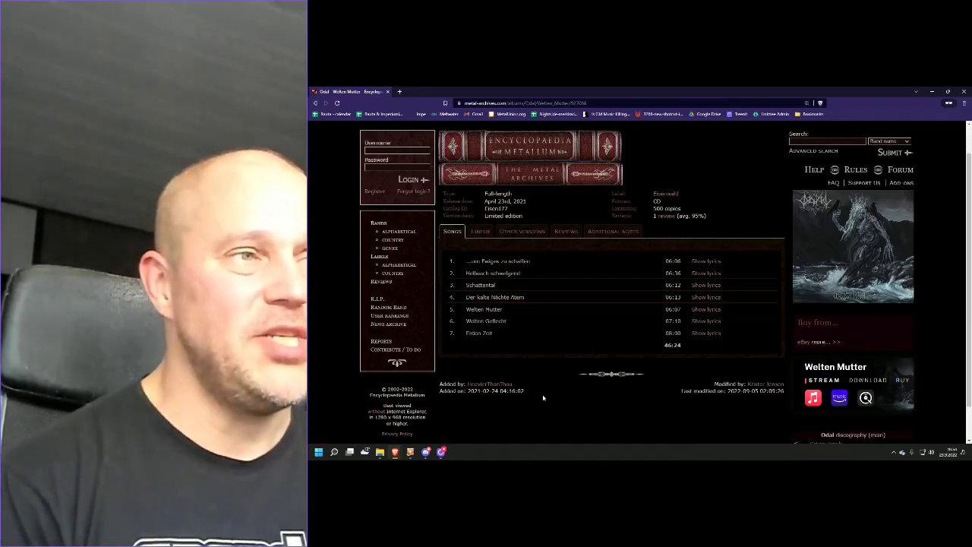
{"action": "scroll", "coordinate": [546, 410], "scroll_direction": "up", "scroll_amount": 1}
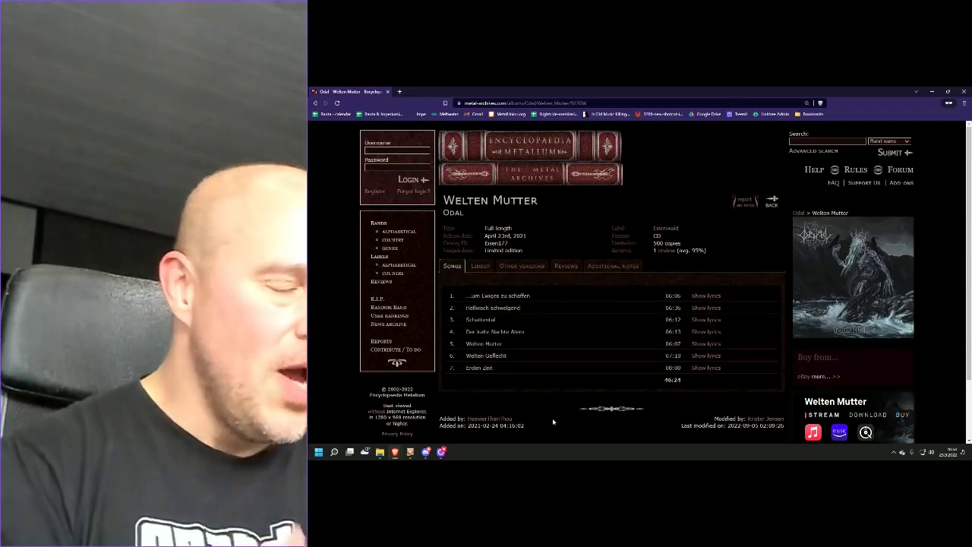